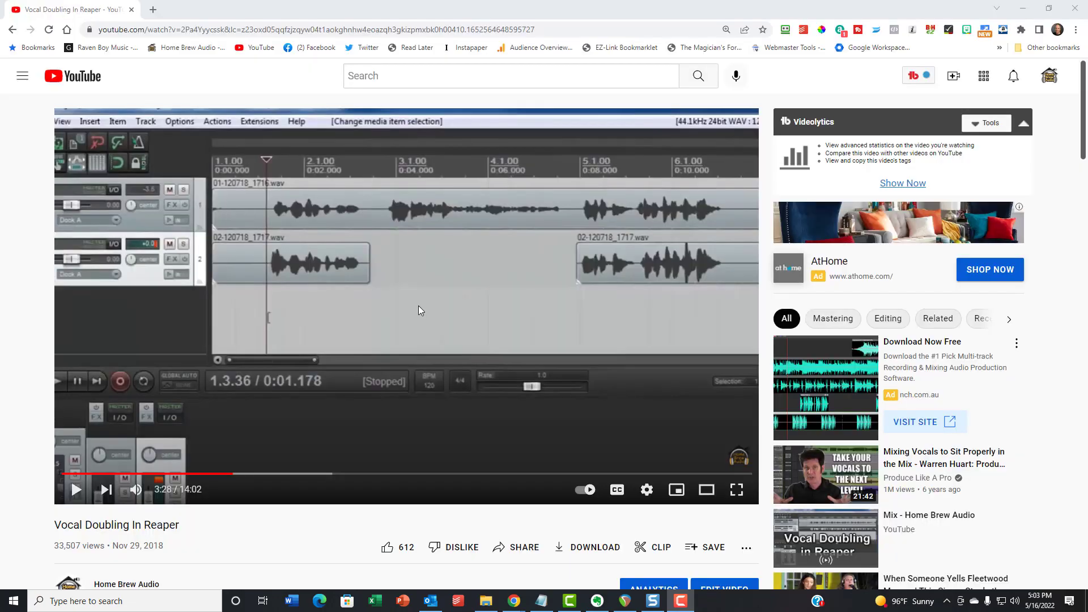
Scroll down through the description and comments under the Vocal Doubling In Reaper video.
{"action": "scroll", "coordinate": [418, 305], "scroll_direction": "down", "scroll_amount": 5}
{"action": "scroll", "coordinate": [418, 310], "scroll_direction": "down", "scroll_amount": 4}
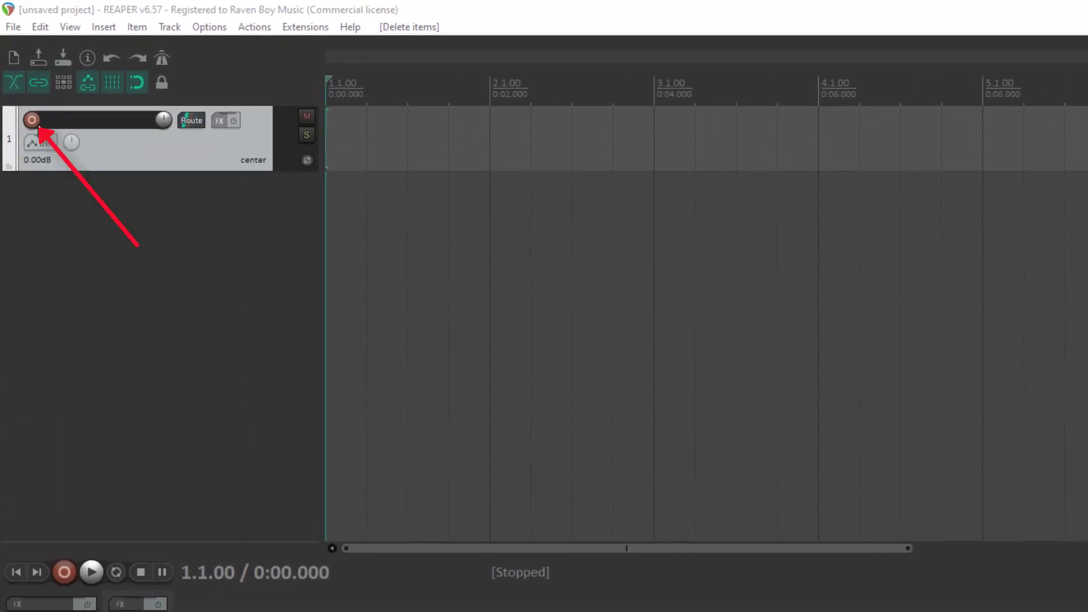
Arm track 1 and record a vocal take, 01-220516_1517.wav, onto it.
{"action": "left_click", "coordinate": [31, 120]}
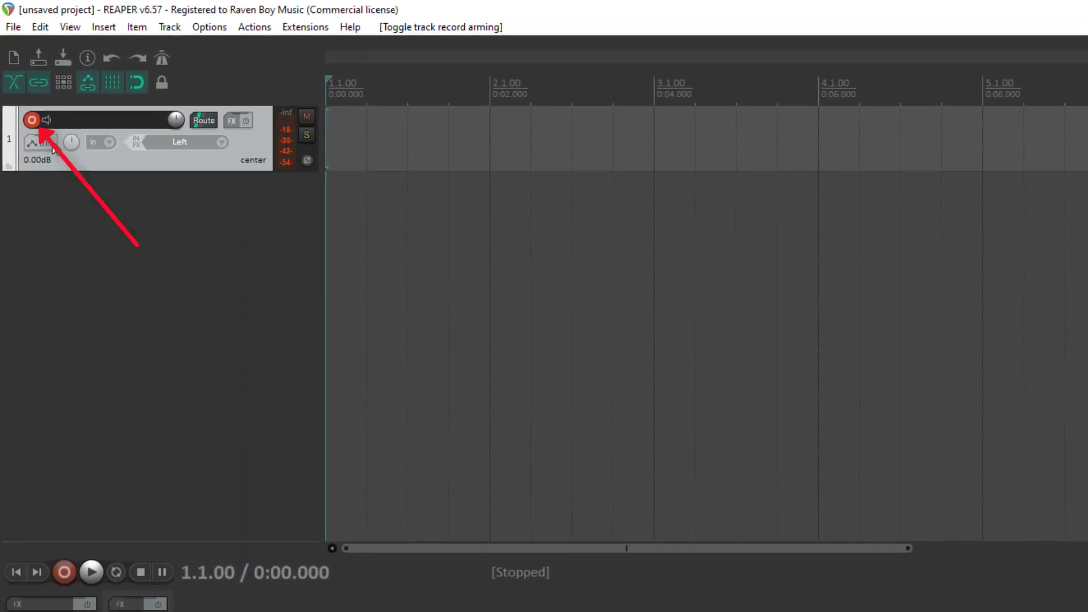
{"action": "left_click", "coordinate": [63, 571]}
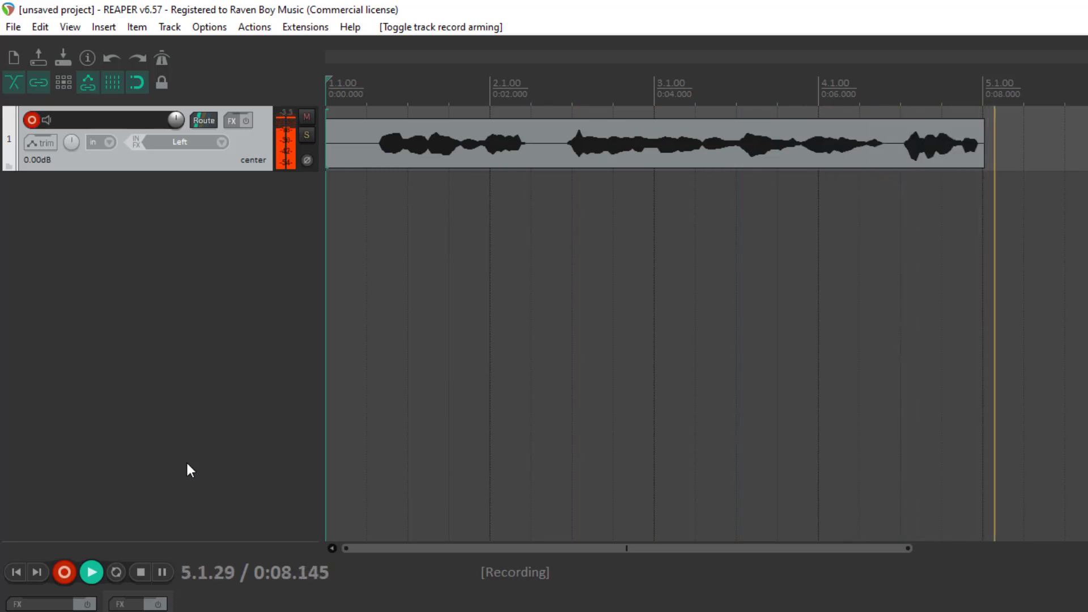
{"action": "key", "text": "space"}
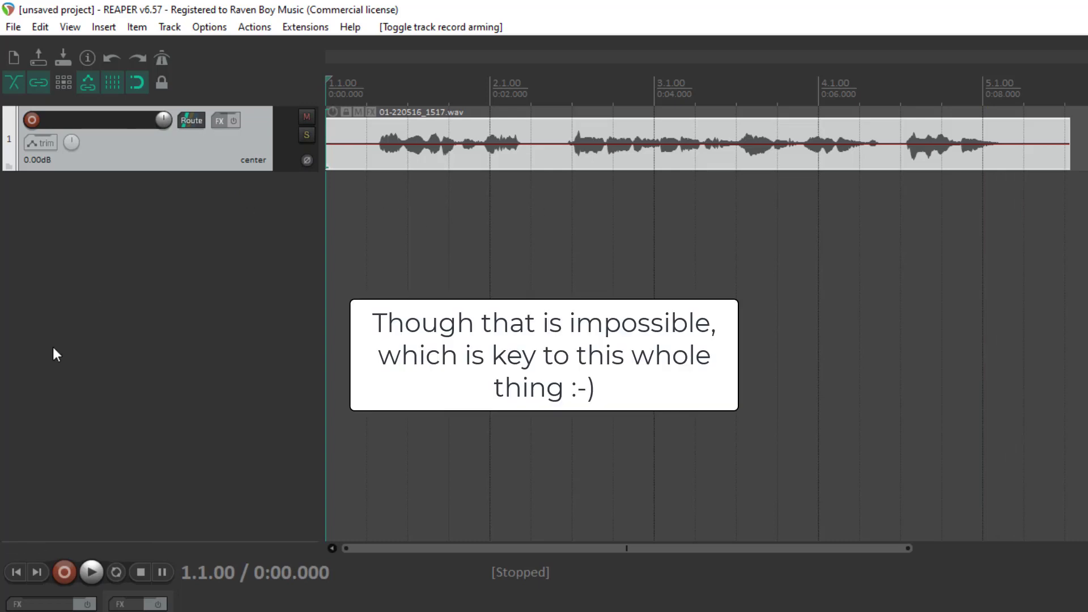
Add track 2 and record a second vocal take, 02-220516_1518.wav, onto it.
{"action": "double_click", "coordinate": [160, 193]}
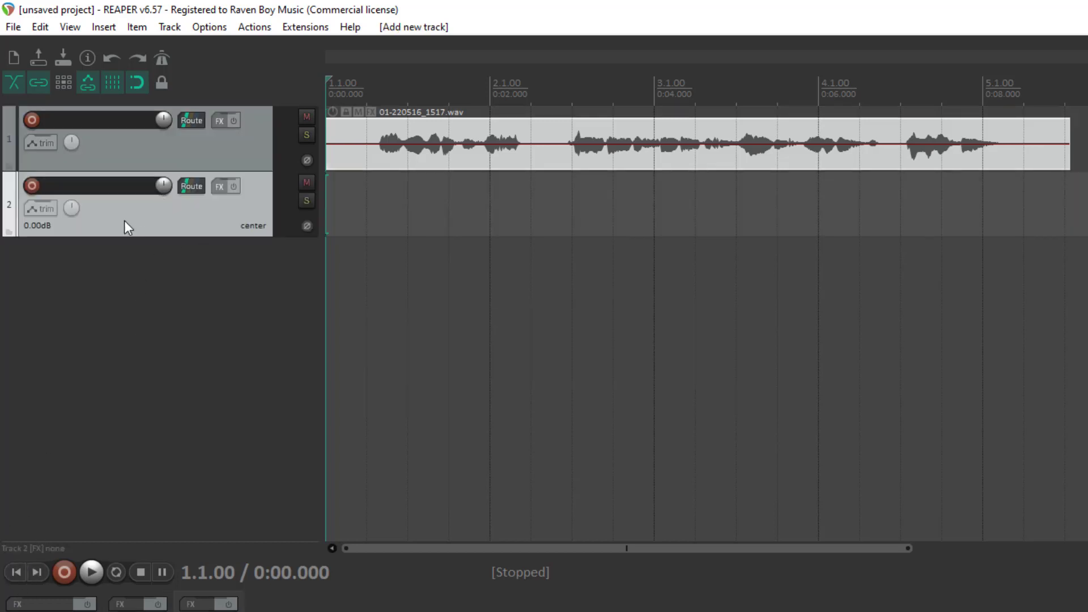
{"action": "left_click", "coordinate": [64, 573]}
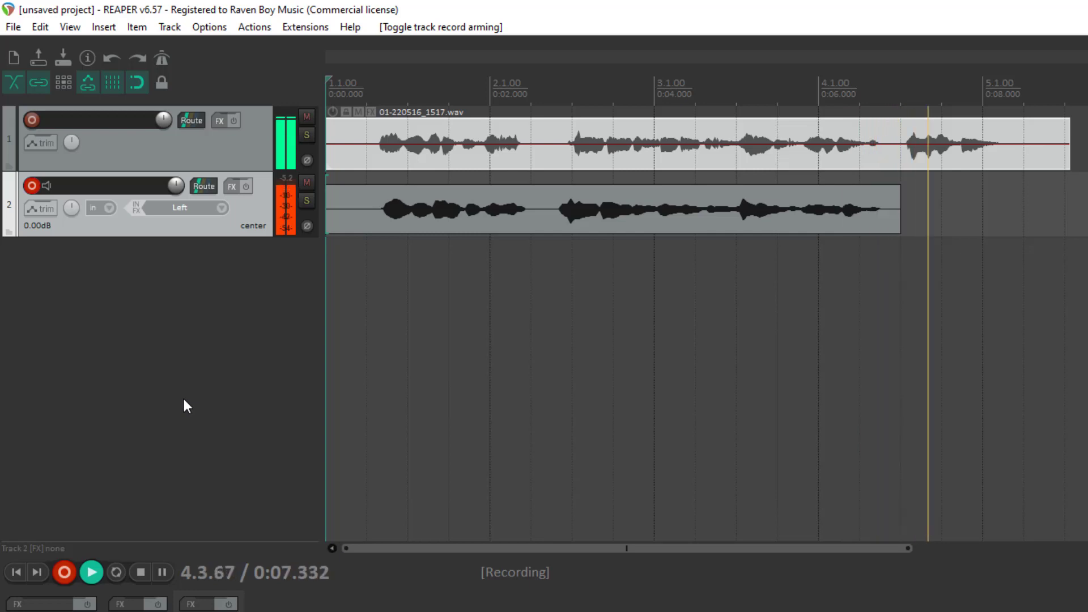
{"action": "key", "text": "space"}
Play both takes together from 0.5 seconds, then again from 3 seconds.
{"action": "left_click", "coordinate": [368, 269]}
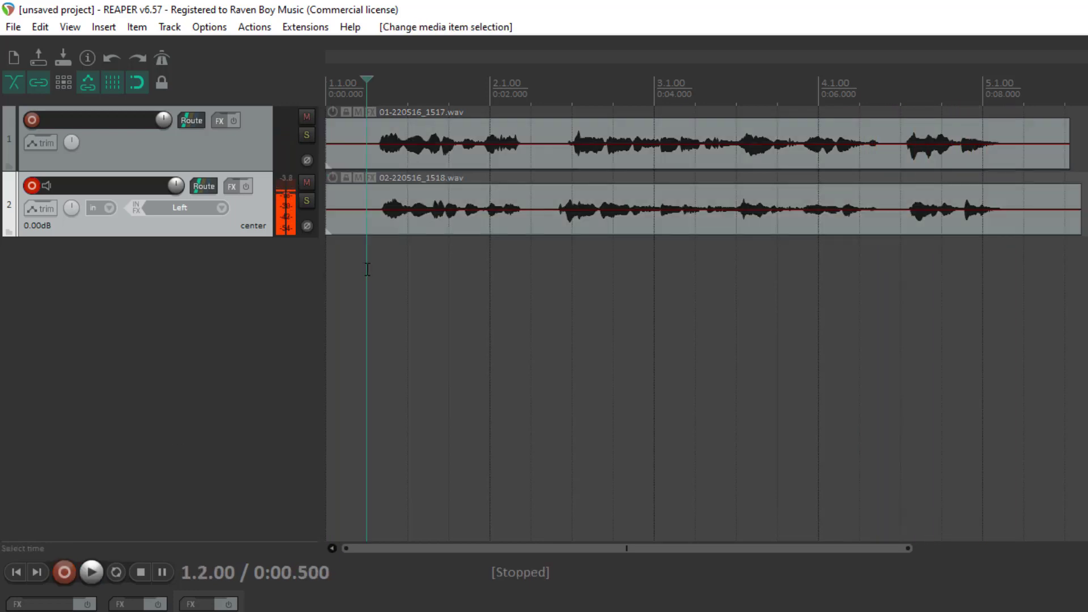
{"action": "key", "text": "space"}
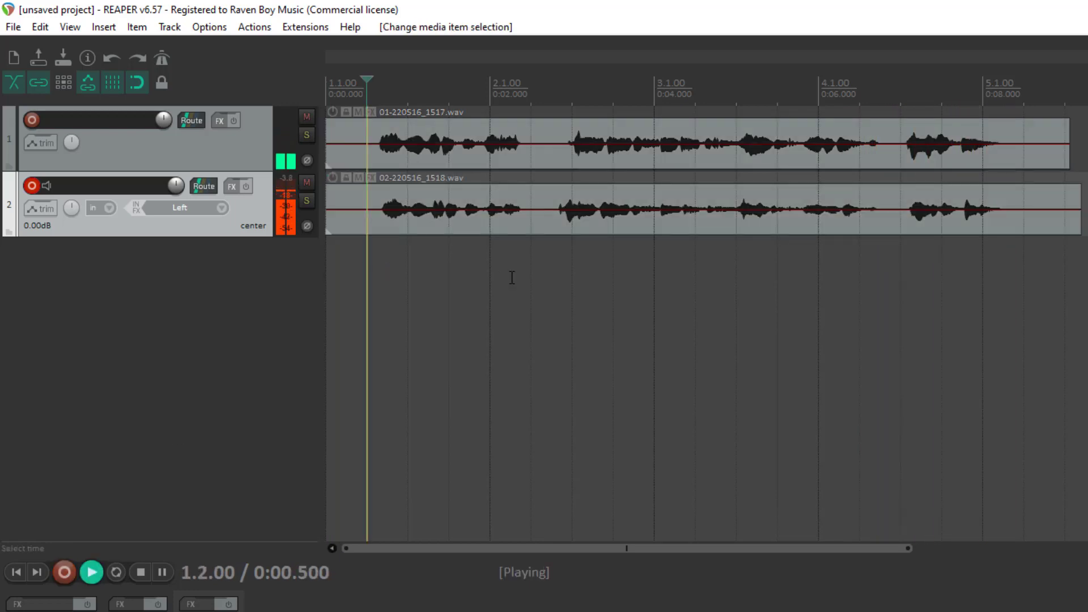
{"action": "key", "text": "space"}
{"action": "left_click", "coordinate": [564, 252]}
{"action": "key", "text": "space"}
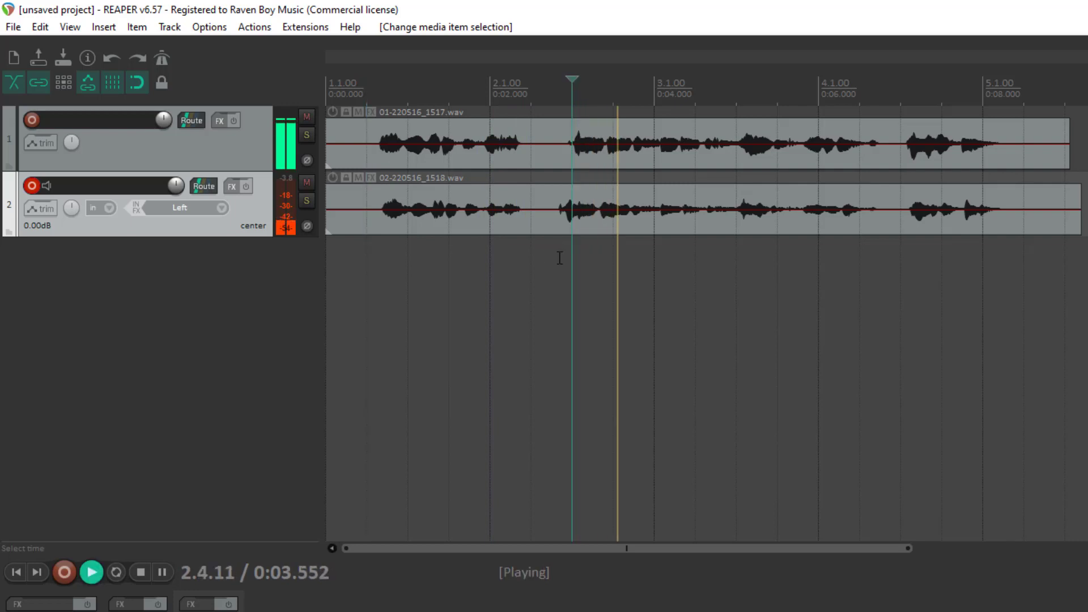
Adjust the edit position and audition track 1's take soloed from the start.
{"action": "key", "text": "space"}
{"action": "left_click", "coordinate": [702, 249]}
{"action": "scroll", "coordinate": [639, 258], "scroll_direction": "up", "scroll_amount": 3}
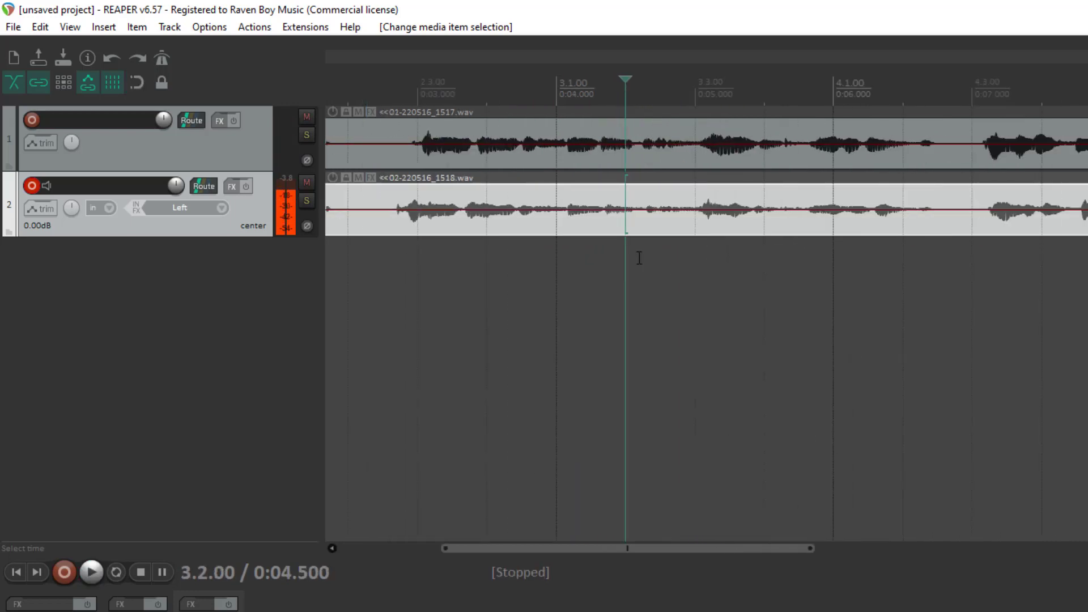
{"action": "scroll", "coordinate": [639, 258], "scroll_direction": "up", "scroll_amount": 3}
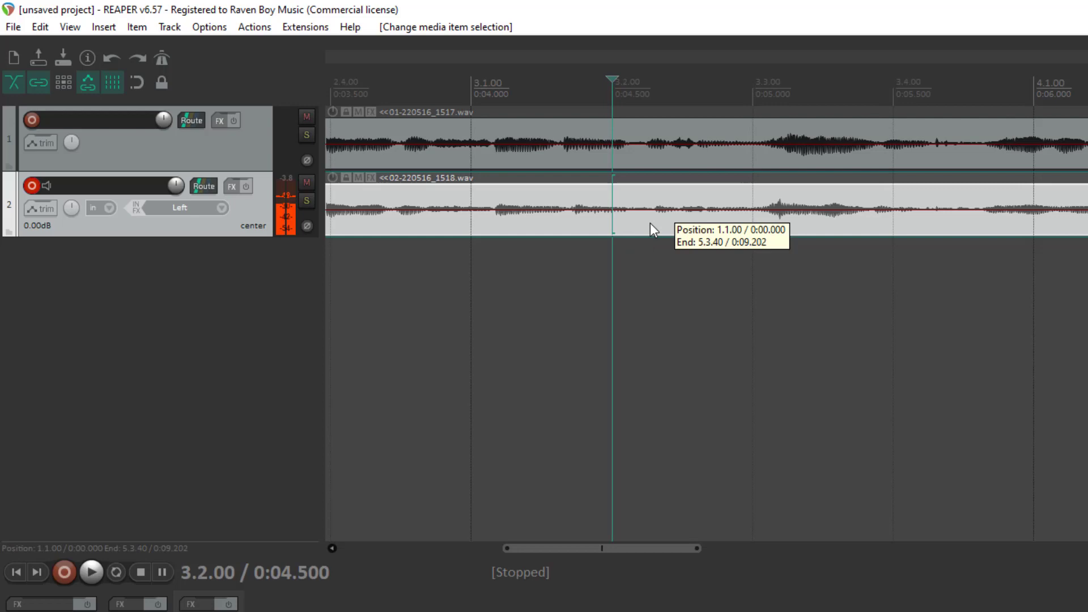
{"action": "left_click", "coordinate": [651, 224]}
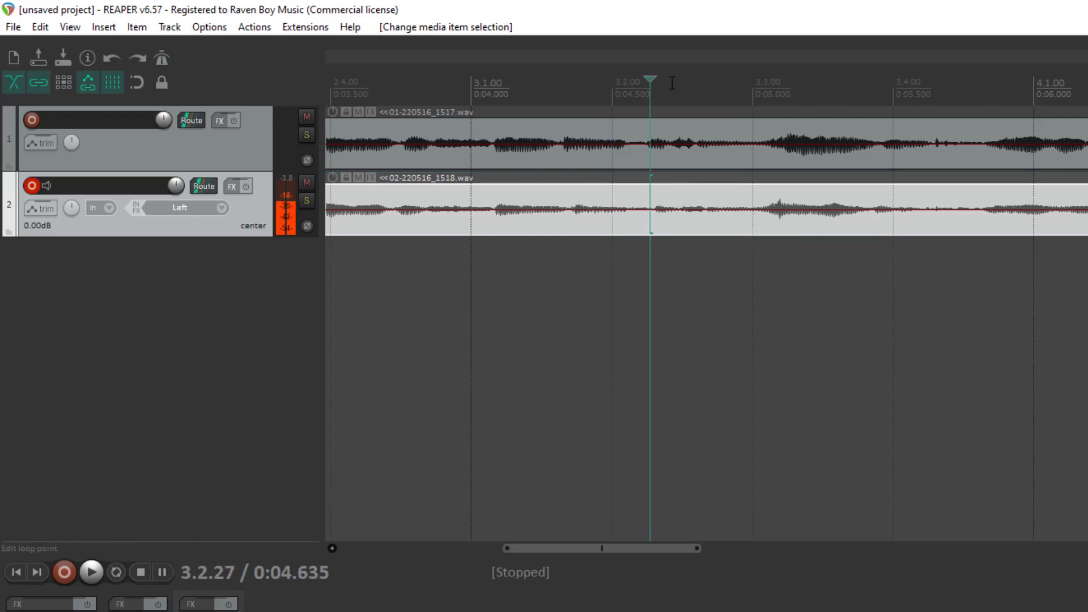
{"action": "left_click", "coordinate": [640, 249]}
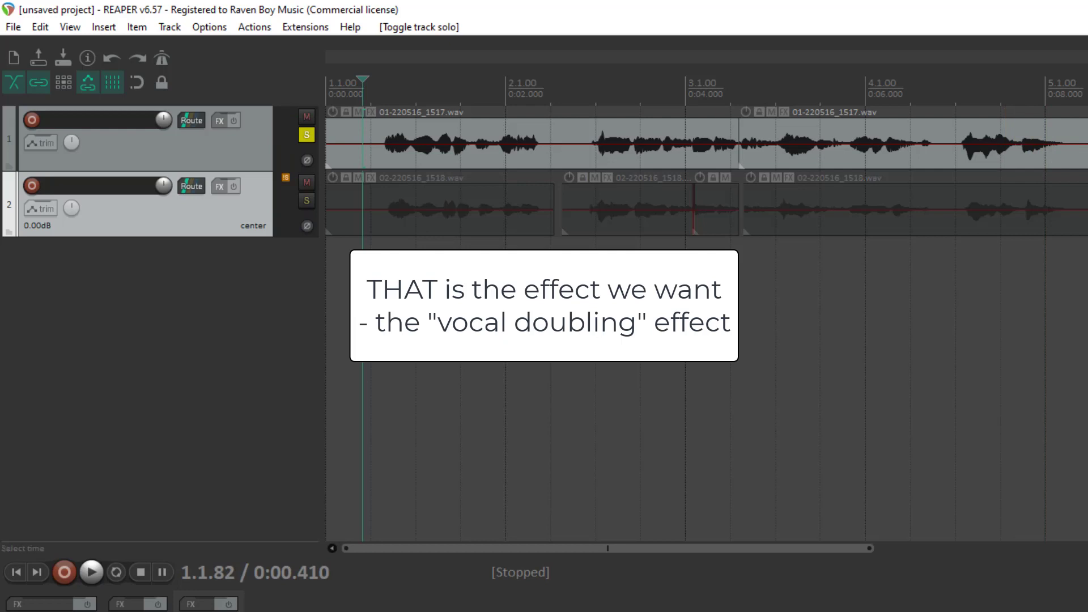
{"action": "key", "text": "space"}
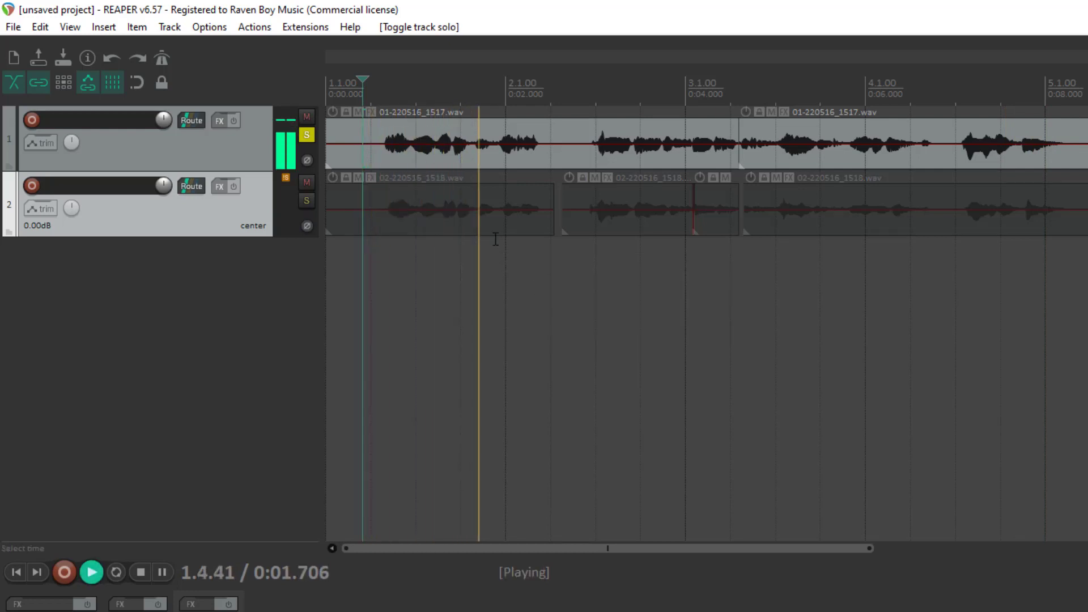
{"action": "key", "text": "space"}
Unsolo track 1, play both takes, and split track 1's take at the play position.
{"action": "left_click", "coordinate": [307, 135]}
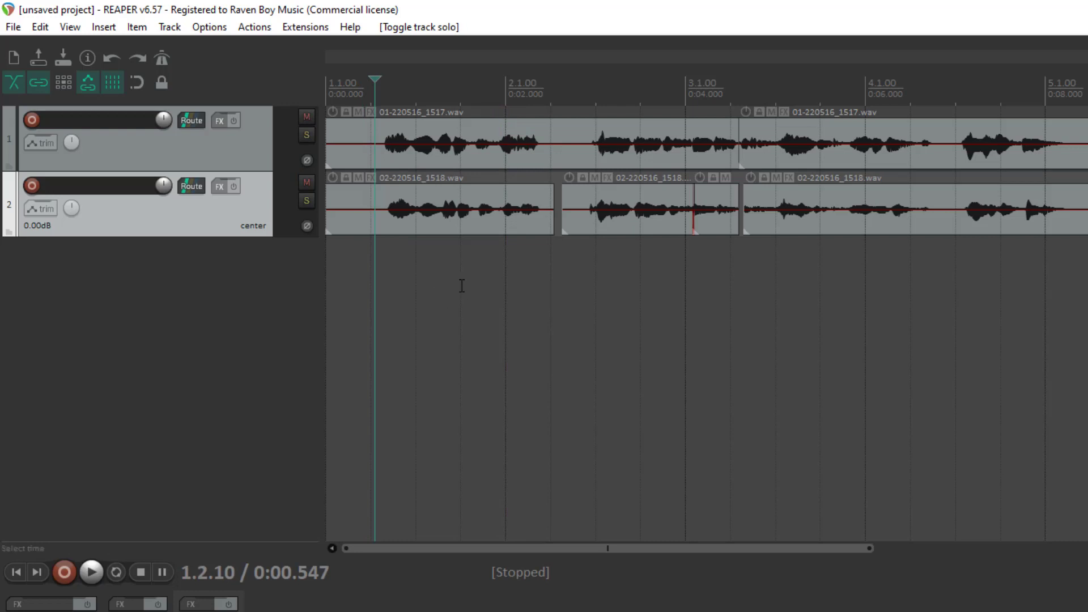
{"action": "key", "text": "space"}
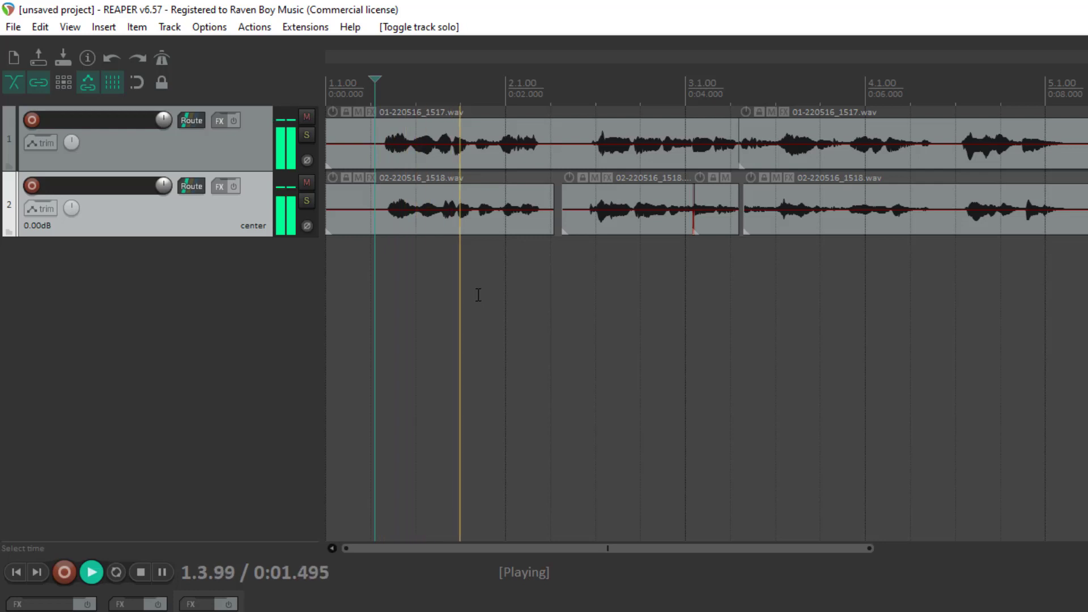
{"action": "key", "text": "s"}
{"action": "key", "text": "space"}
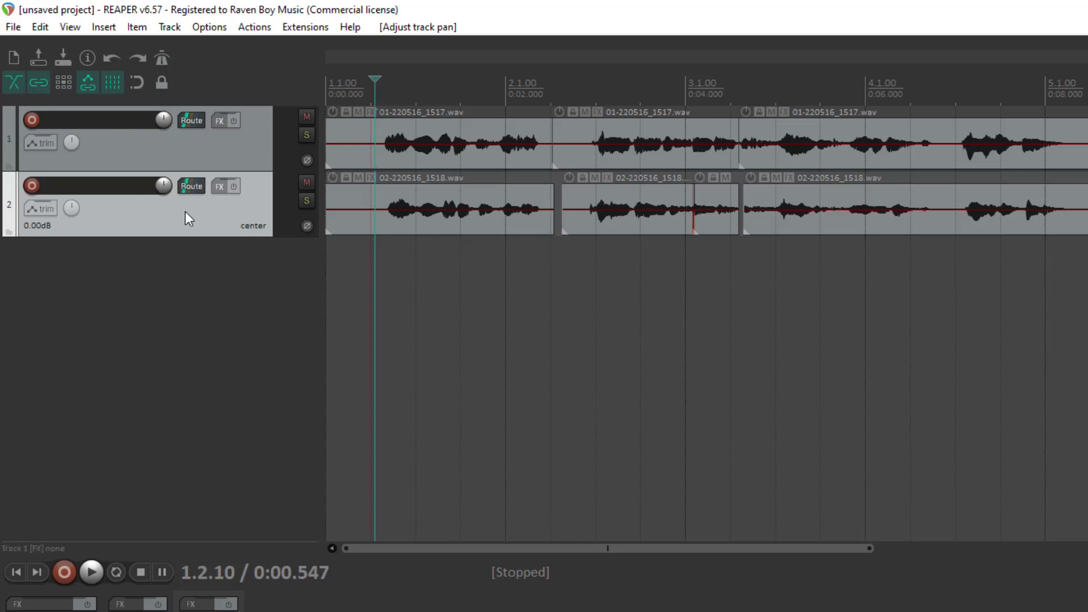
Mute the second take and insert an empty track directly under track 1.
{"action": "left_click", "coordinate": [305, 180]}
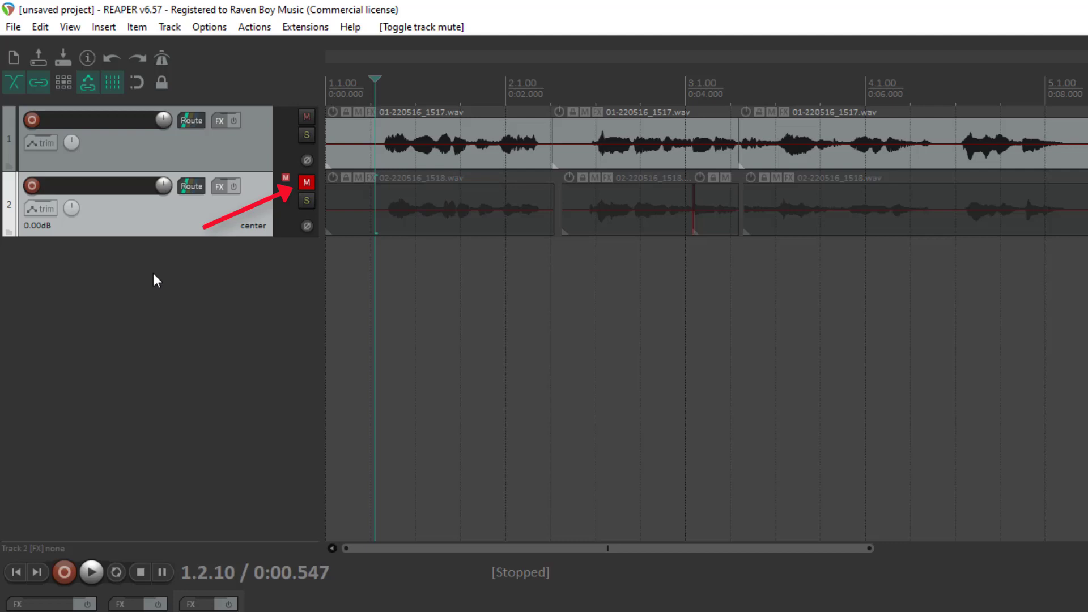
{"action": "right_click", "coordinate": [153, 275]}
{"action": "left_click", "coordinate": [184, 283]}
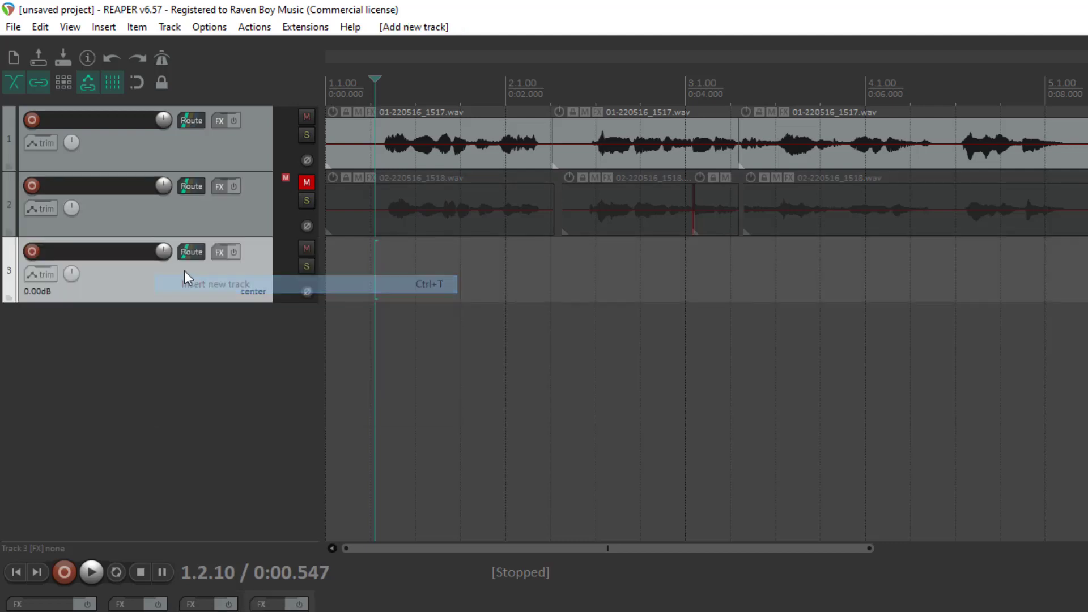
{"action": "left_click_drag", "start_coordinate": [174, 241], "coordinate": [187, 180]}
Copy track 1's three vocal pieces onto the new track and play them together.
{"action": "left_click", "coordinate": [442, 145]}
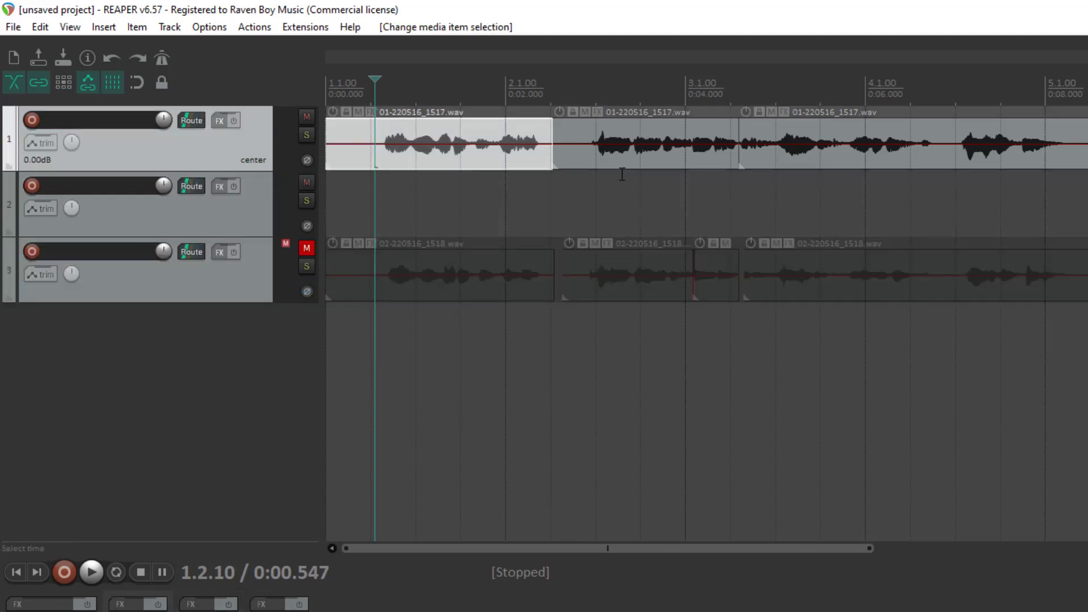
{"action": "left_click", "coordinate": [1070, 151], "text": "shift"}
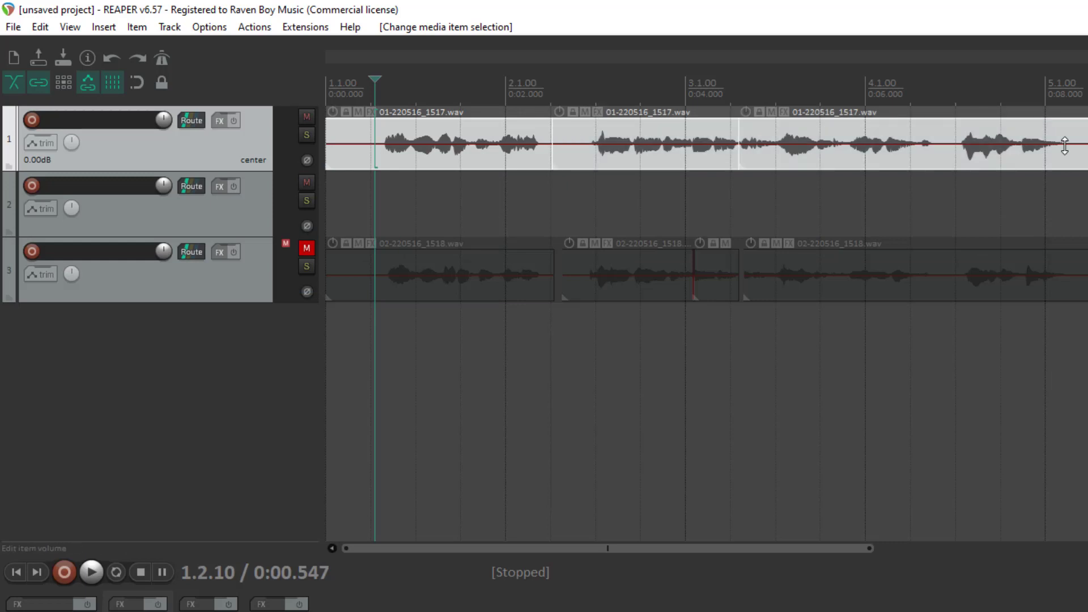
{"action": "left_click_drag", "start_coordinate": [518, 152], "coordinate": [502, 210]}
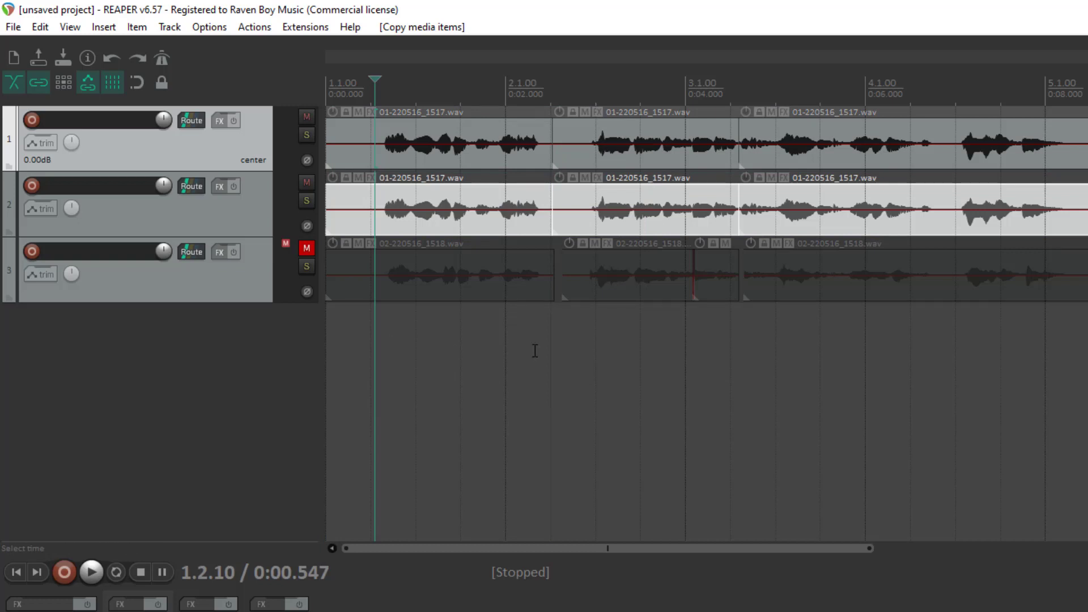
{"action": "key", "text": "space"}
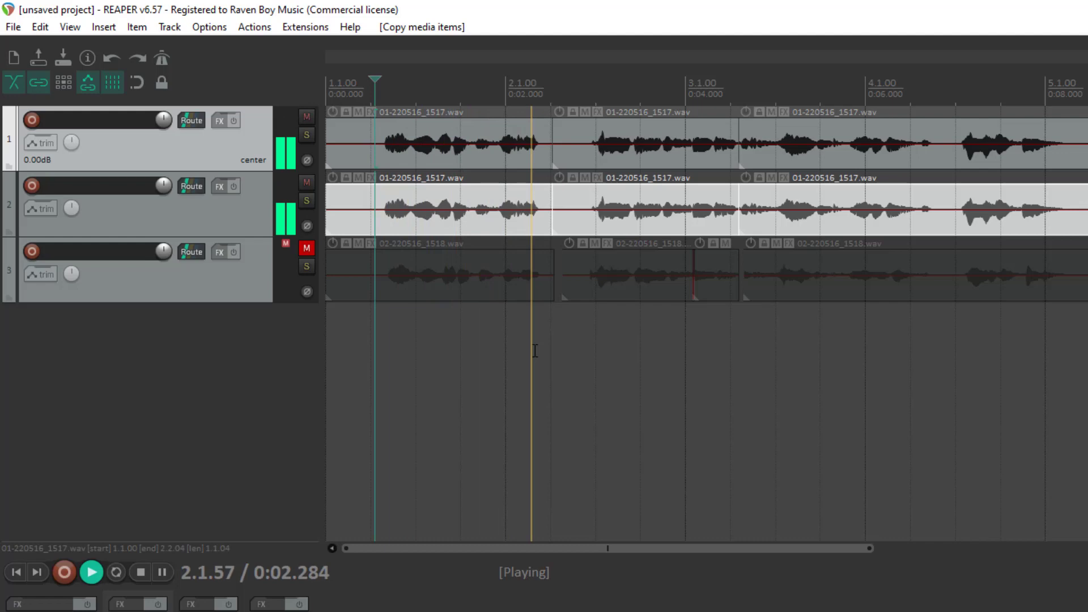
{"action": "key", "text": "space"}
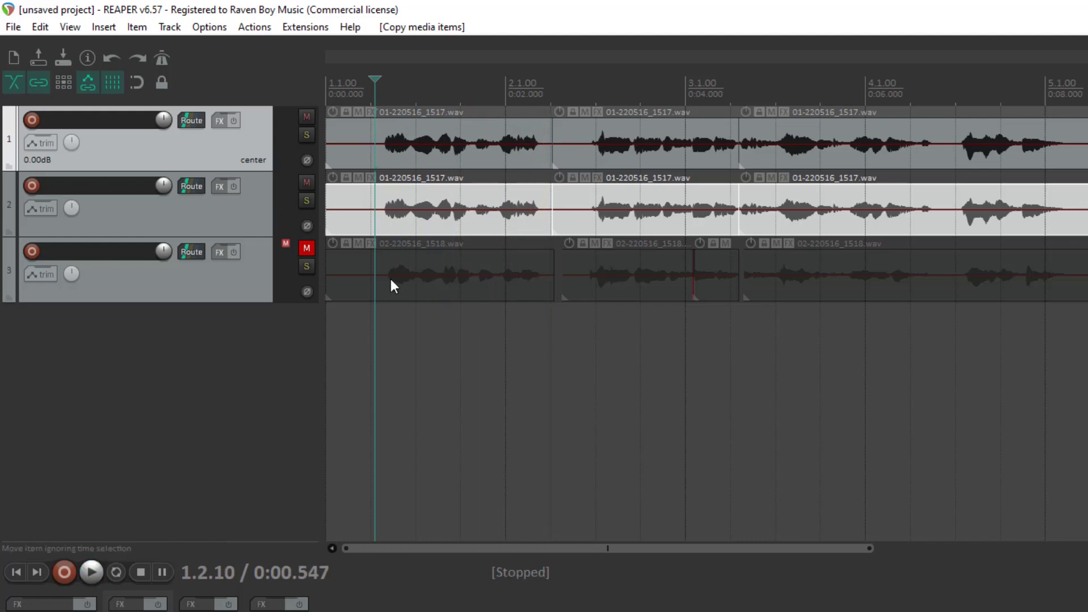
{"action": "left_click", "coordinate": [307, 182]}
{"action": "key", "text": "space"}
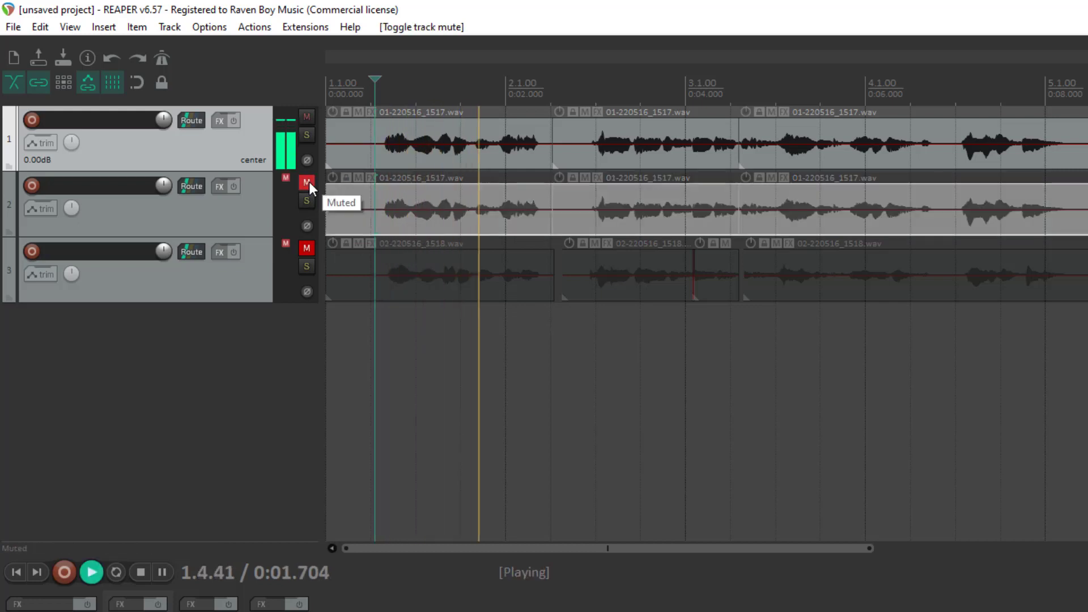
{"action": "key", "text": "space"}
{"action": "left_click", "coordinate": [306, 182]}
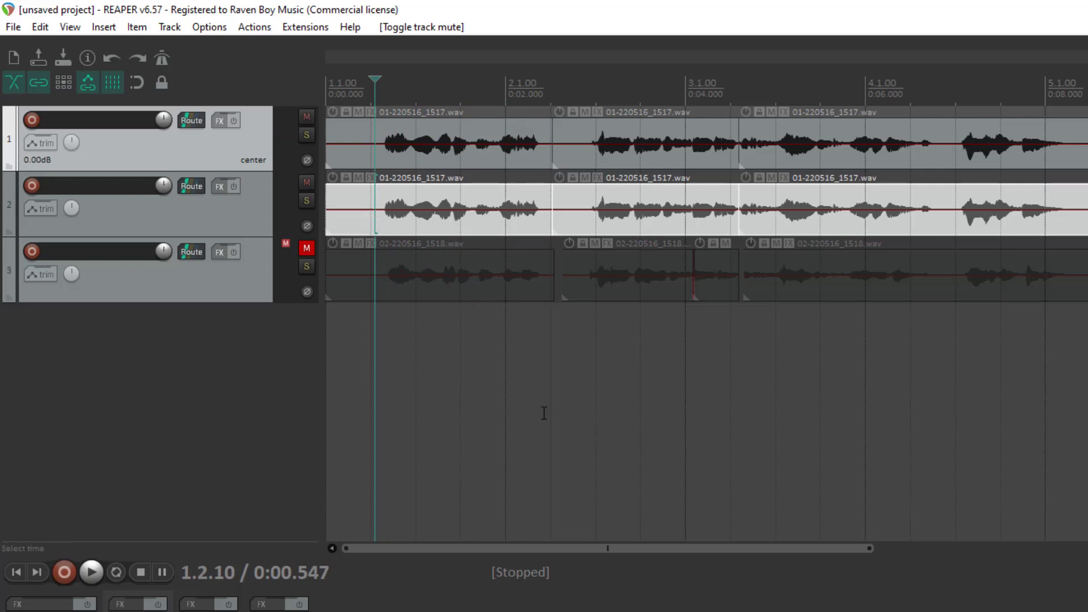
{"action": "key", "text": "space"}
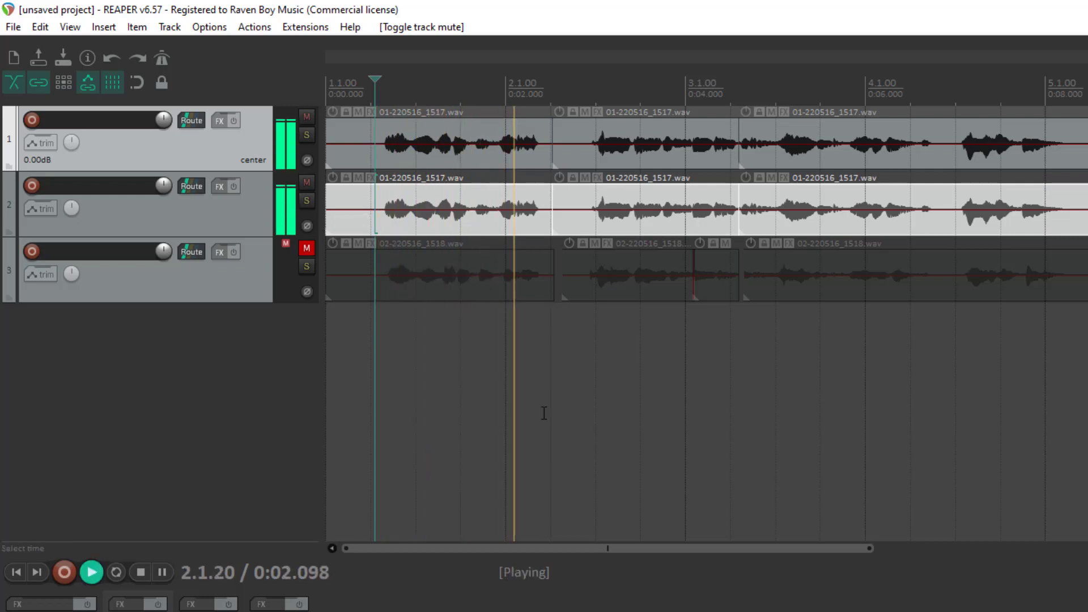
{"action": "key", "text": "space"}
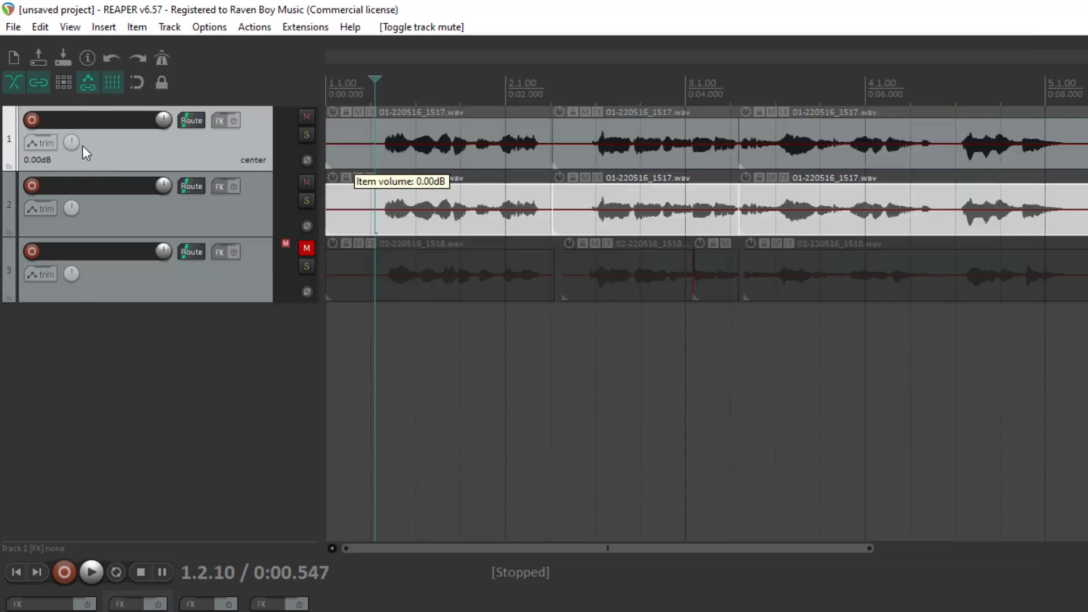
Pan track 1 to 100%L and track 2 to 99%R, then play the stereo spread.
{"action": "left_click_drag", "start_coordinate": [71, 143], "coordinate": [71, 170]}
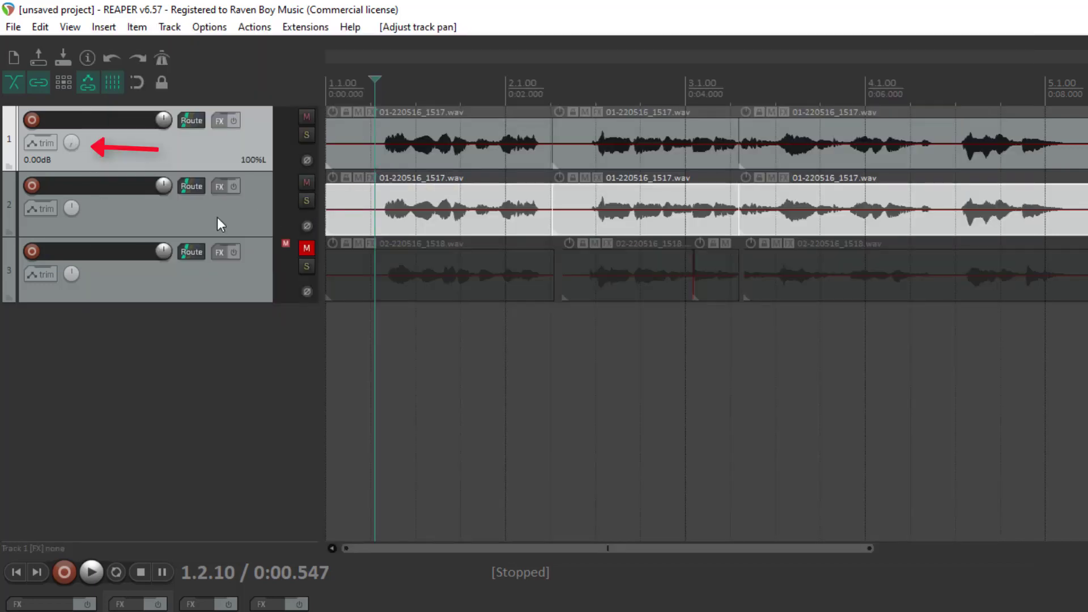
{"action": "left_click_drag", "start_coordinate": [71, 208], "coordinate": [71, 170]}
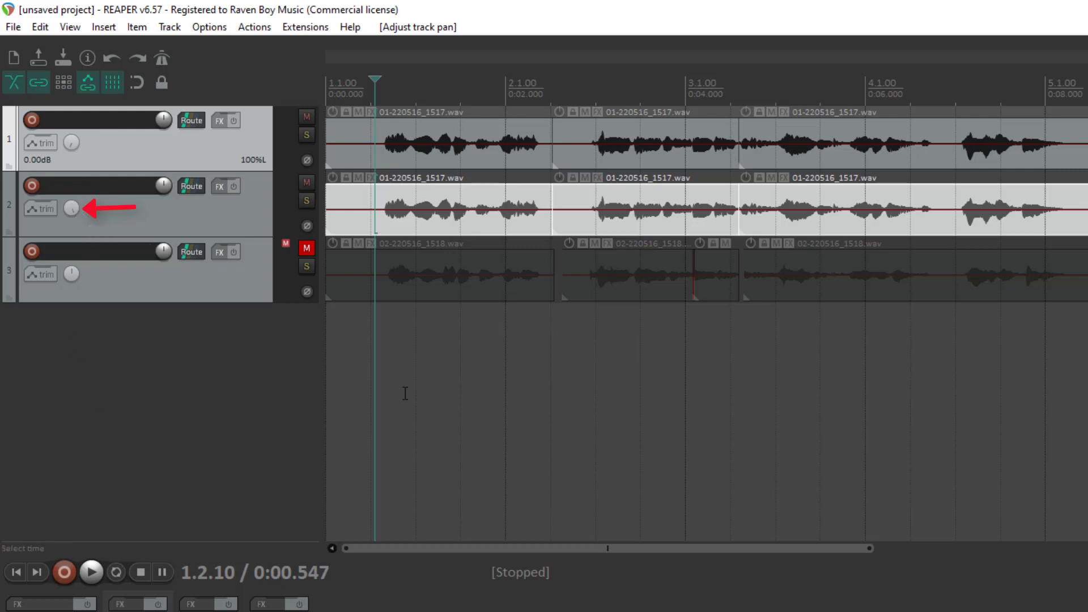
{"action": "key", "text": "space"}
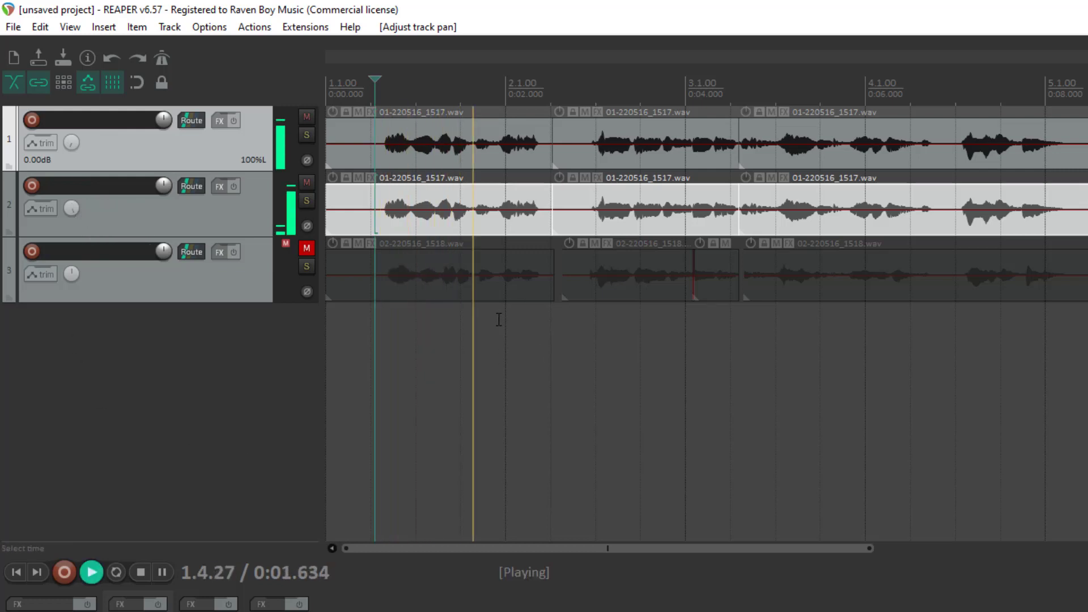
{"action": "key", "text": "space"}
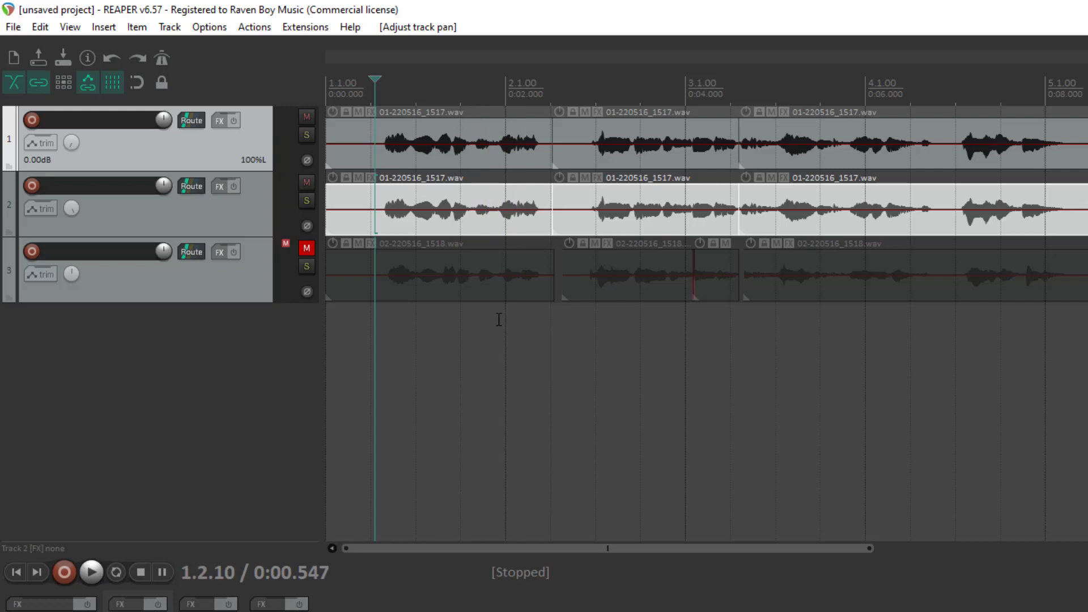
{"action": "mouse_move", "coordinate": [72, 210]}
Undo the panning, audition with track 2 muted, then unmute track 2 and mute track 3.
{"action": "key", "text": "ctrl+z"}
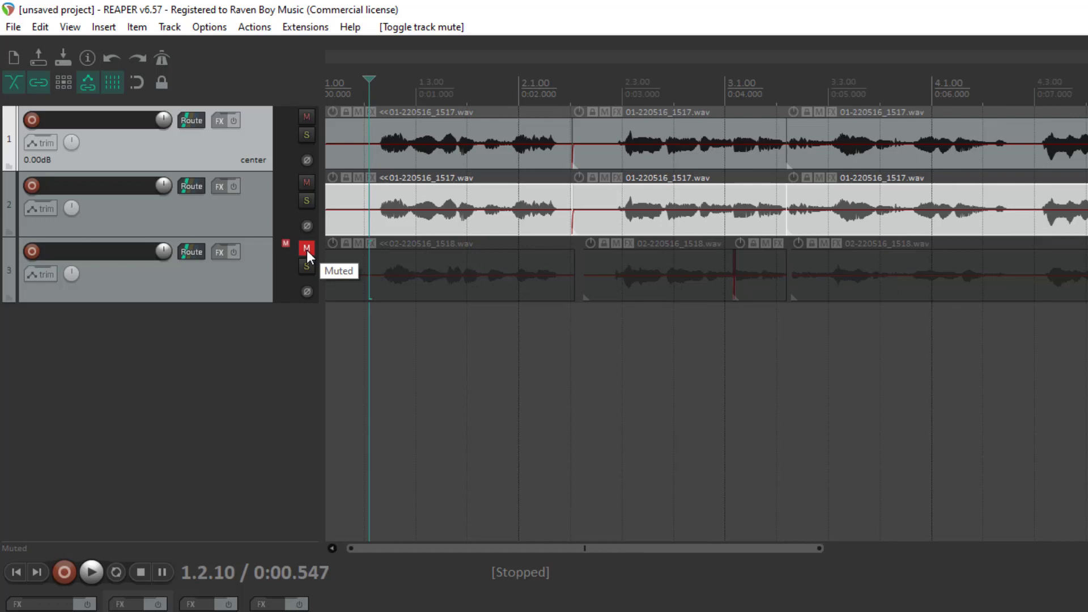
{"action": "left_click", "coordinate": [306, 181]}
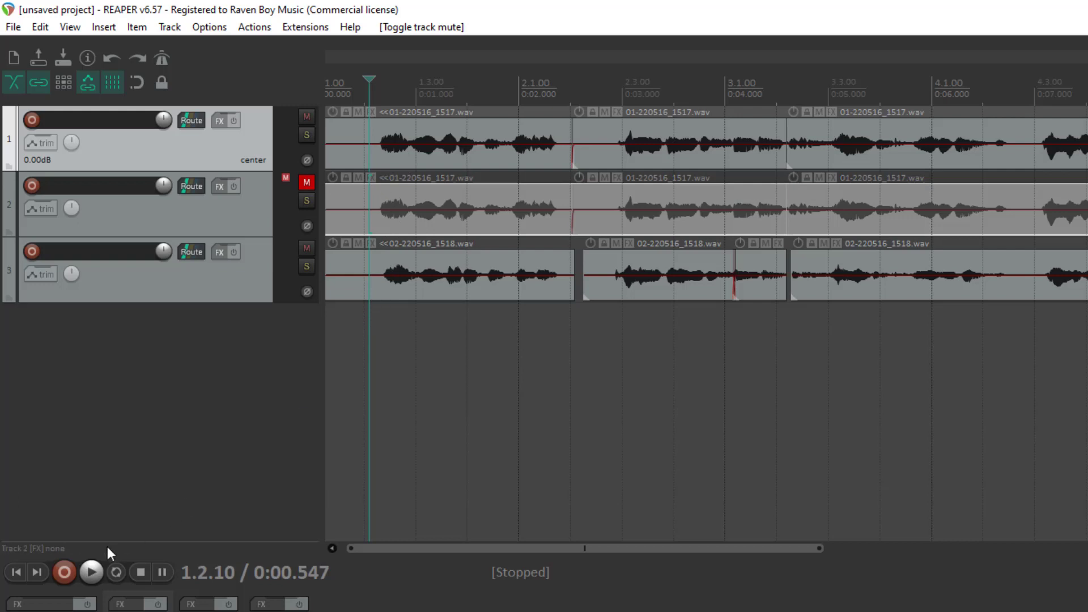
{"action": "left_click", "coordinate": [90, 575]}
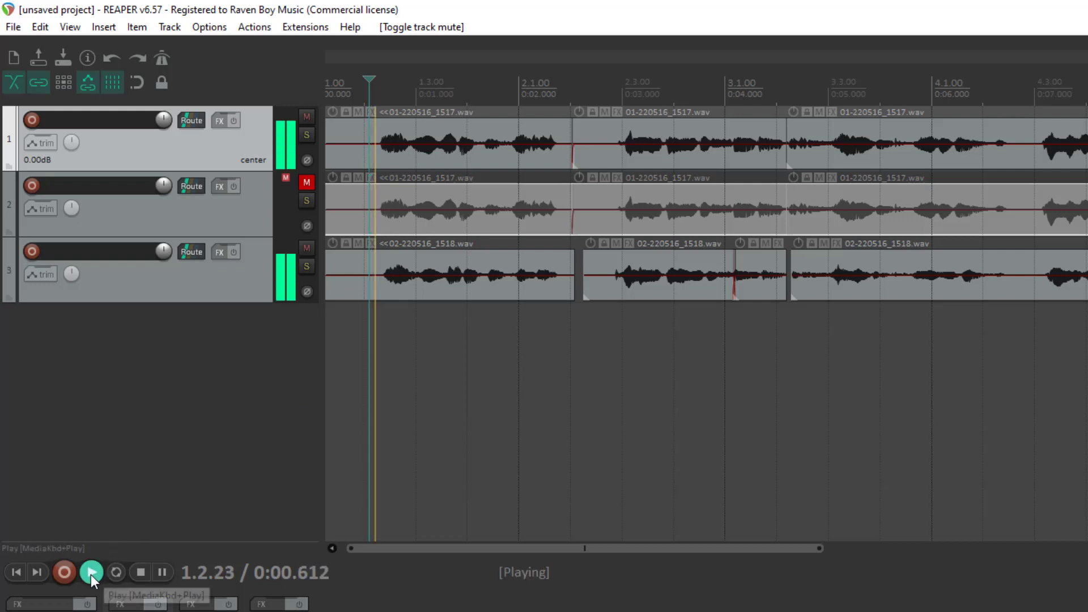
{"action": "left_click", "coordinate": [138, 572]}
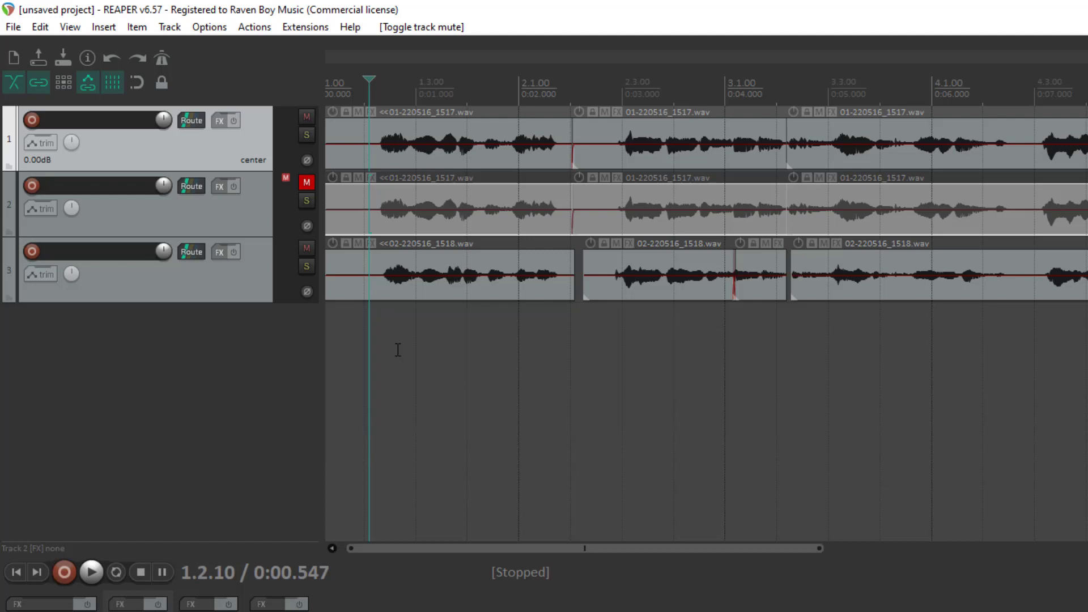
{"action": "key", "text": "m"}
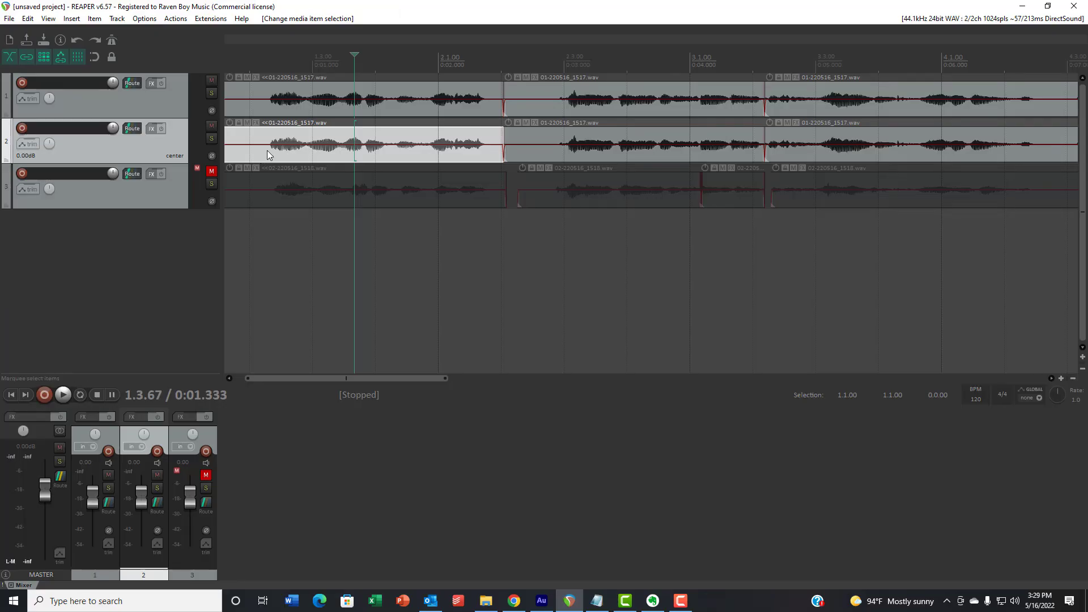
Nudge track 2's first vocal item 50 milliseconds right via Item properties, to 0:00.050.
{"action": "right_click", "coordinate": [267, 151]}
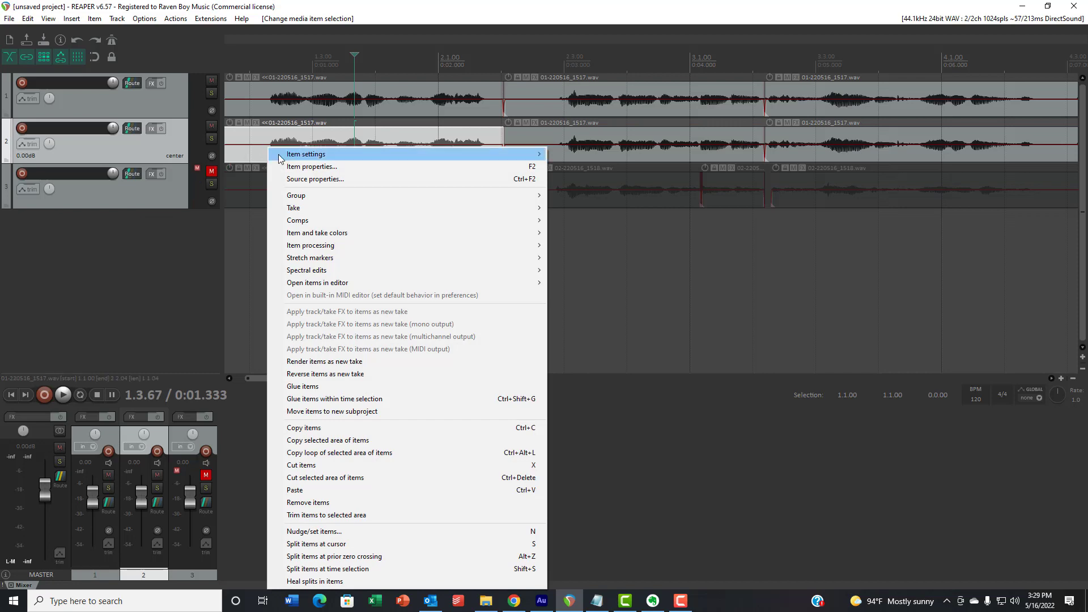
{"action": "left_click", "coordinate": [312, 167]}
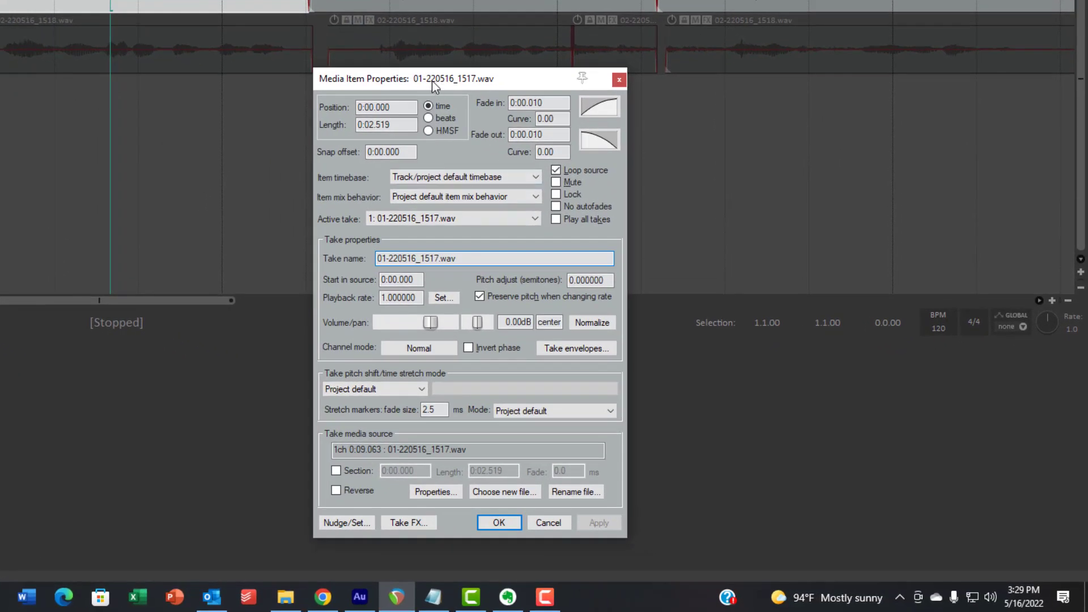
{"action": "left_click", "coordinate": [346, 522]}
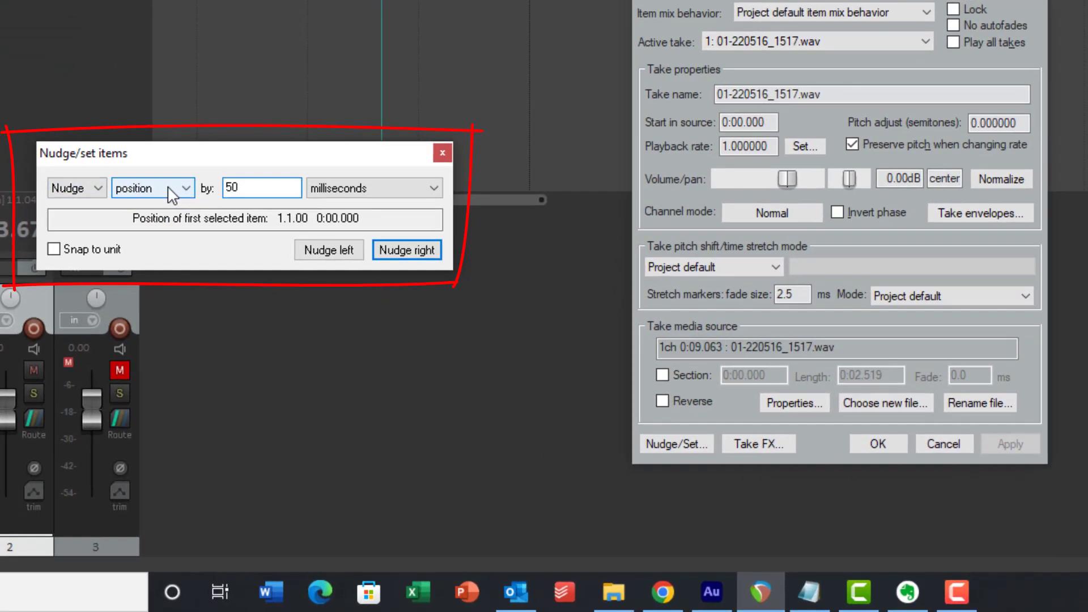
{"action": "left_click", "coordinate": [133, 290]}
{"action": "left_click", "coordinate": [238, 188]}
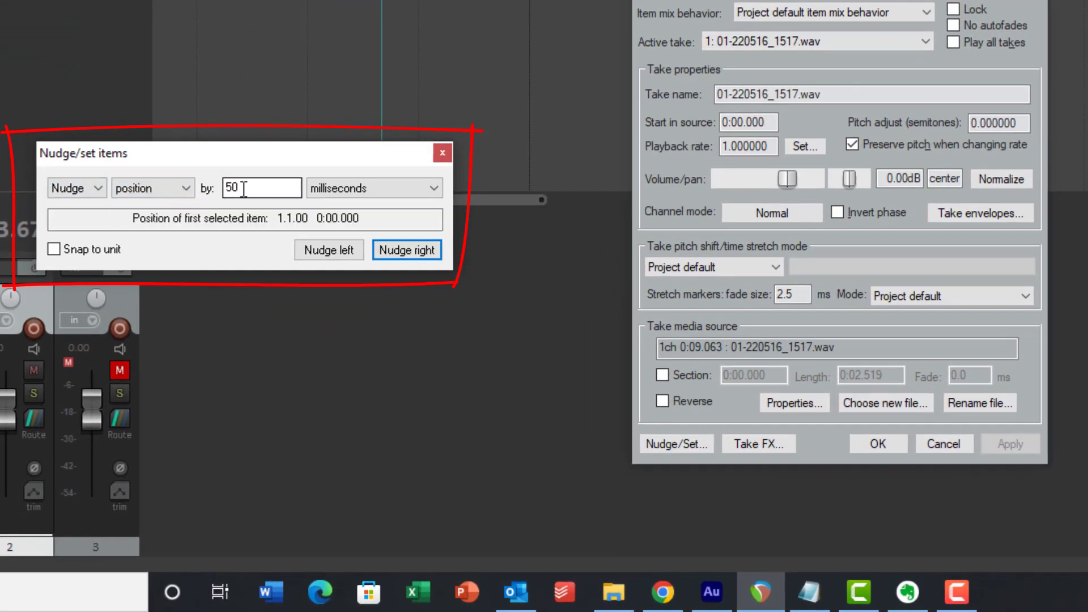
{"action": "left_click", "coordinate": [417, 256]}
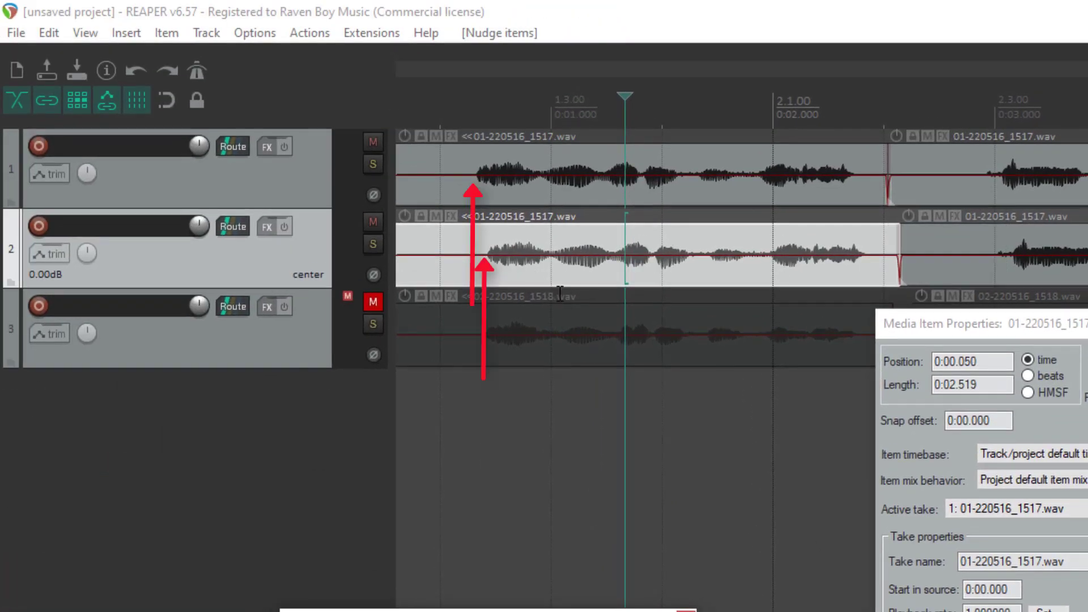
{"action": "key", "text": "Home"}
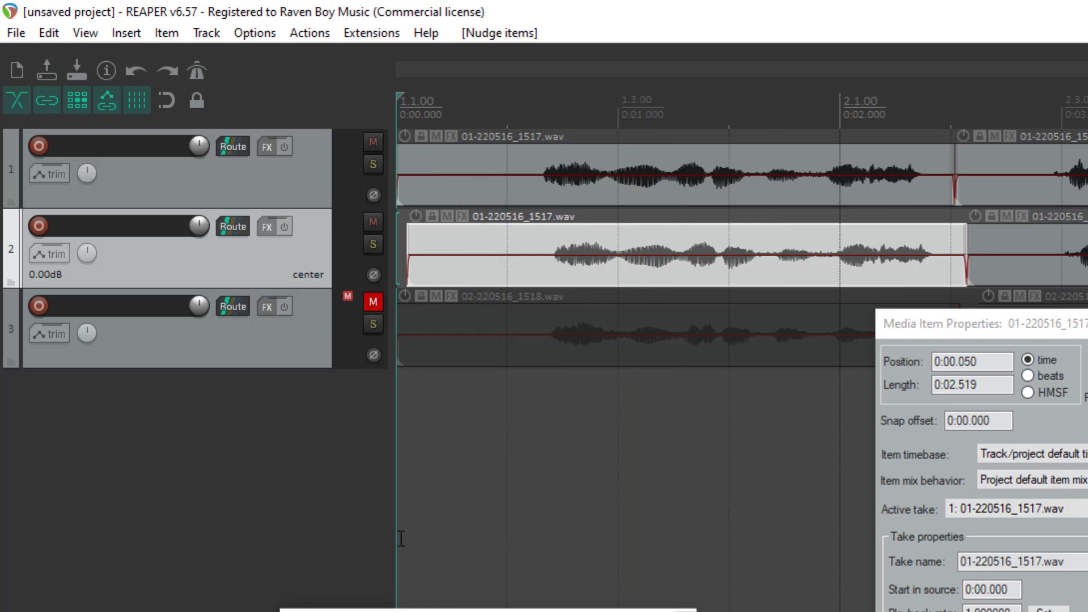
{"action": "left_click", "coordinate": [522, 441]}
{"action": "key", "text": "space"}
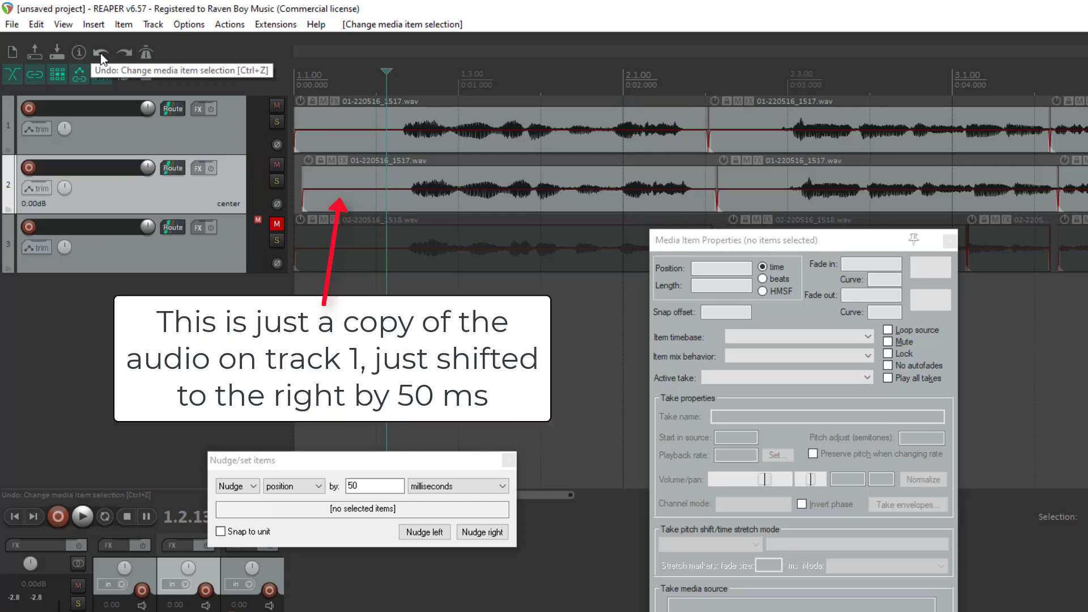
{"action": "left_click", "coordinate": [101, 54]}
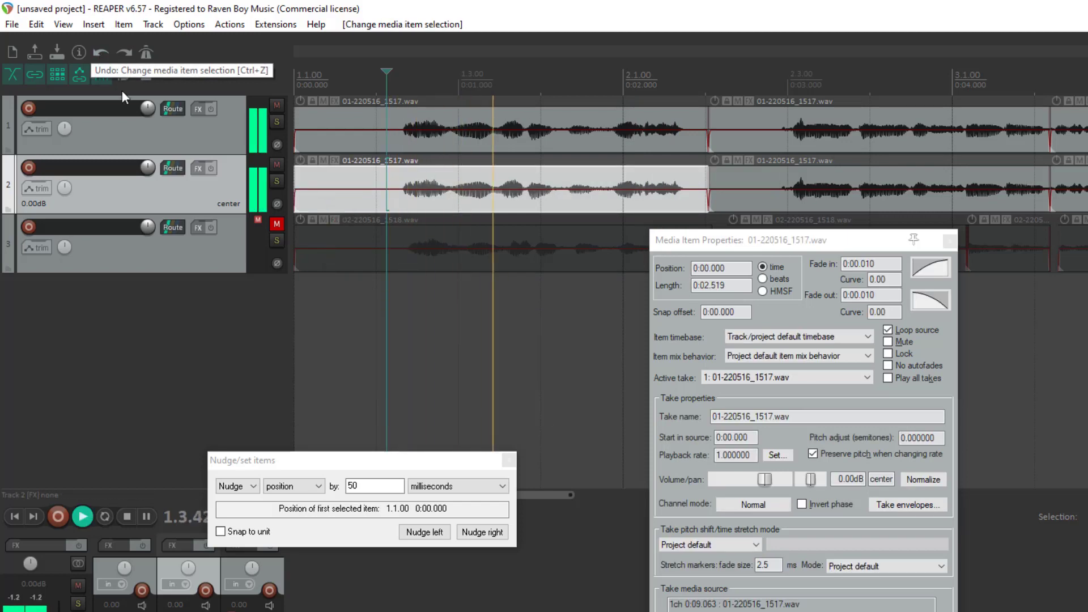
{"action": "left_click", "coordinate": [127, 516]}
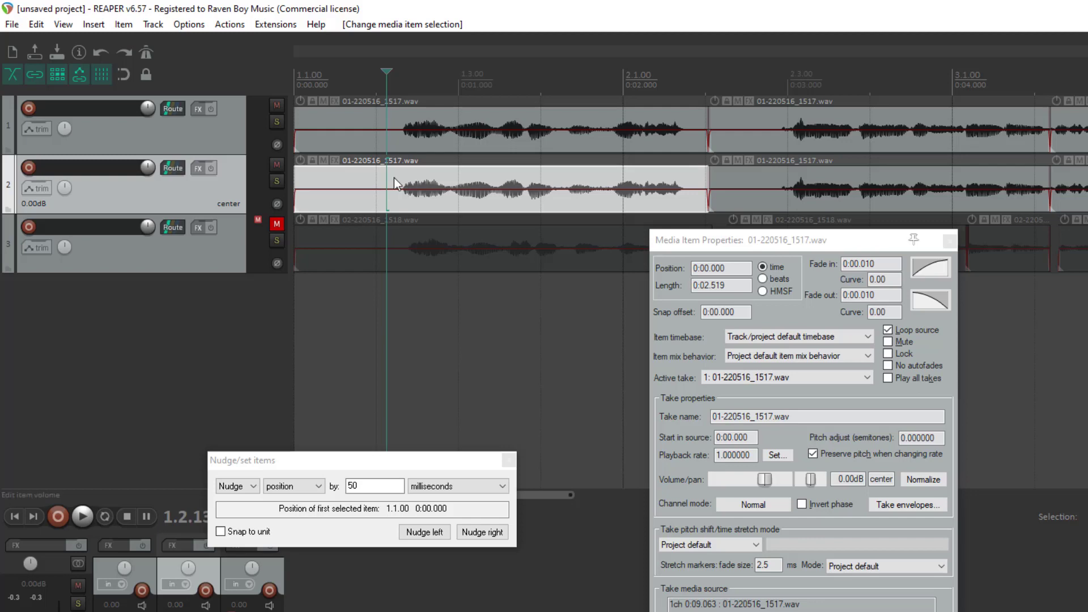
{"action": "left_click", "coordinate": [127, 52]}
{"action": "key", "text": "space"}
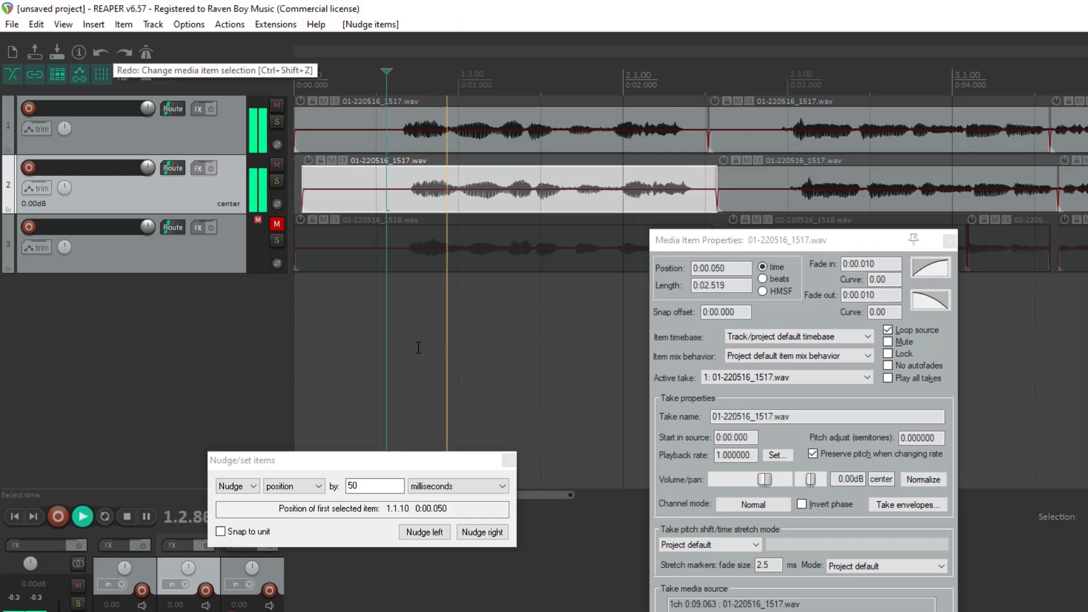
{"action": "key", "text": "space"}
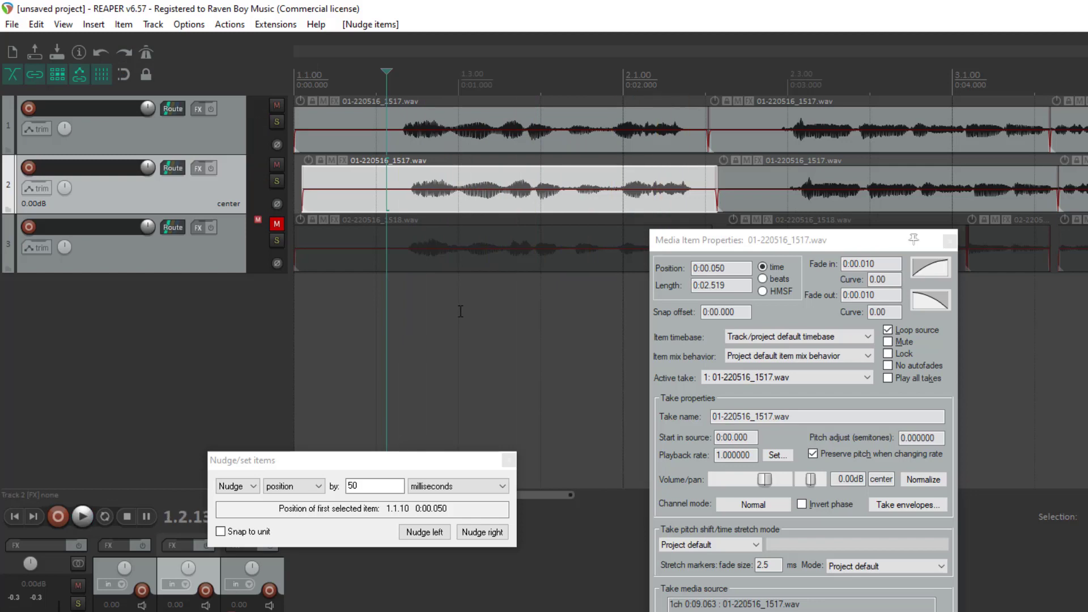